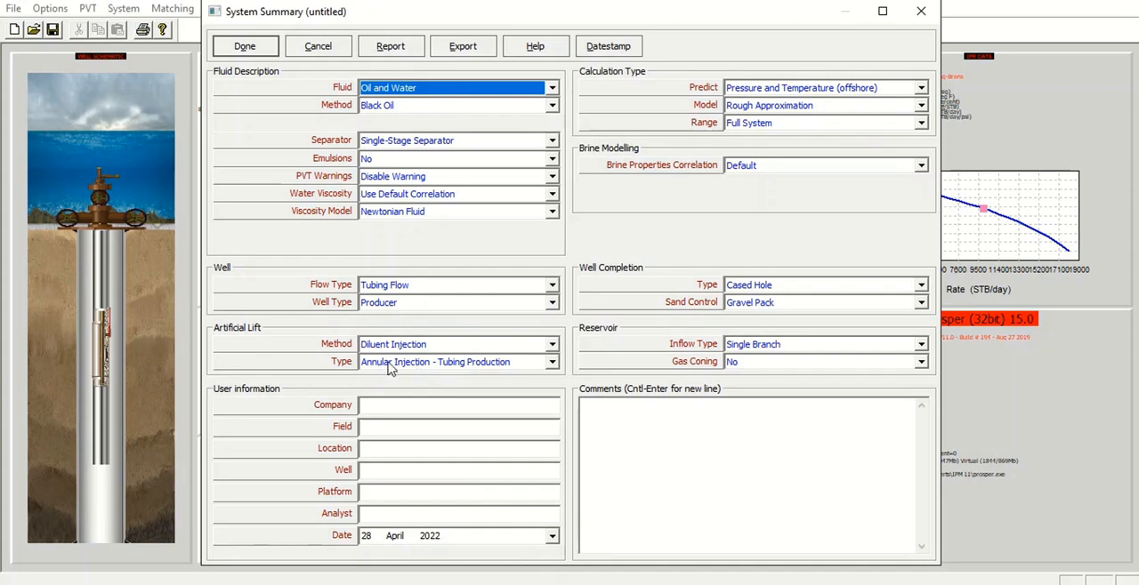
Set the artificial lift type to Annular Injection with GasLift and accept the system summary.
{"action": "left_click", "coordinate": [545, 365]}
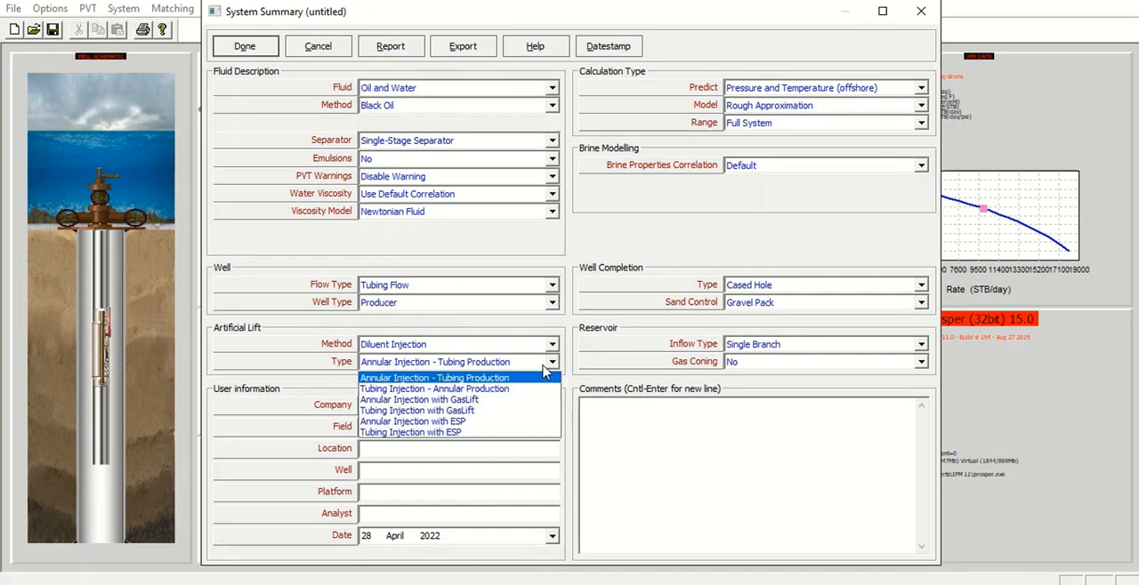
{"action": "left_click", "coordinate": [484, 400]}
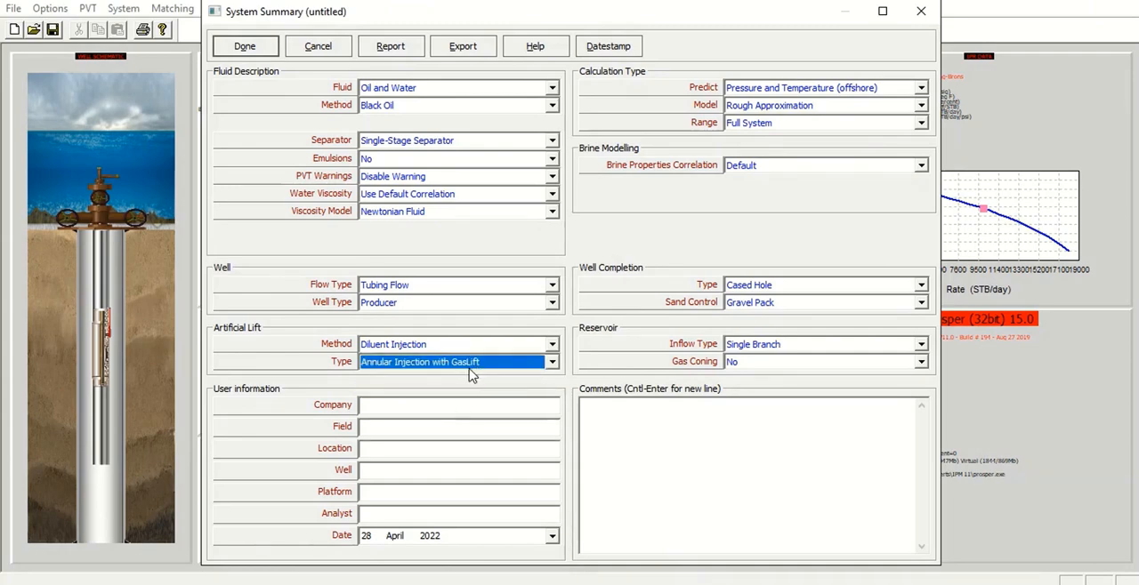
{"action": "left_click", "coordinate": [246, 49]}
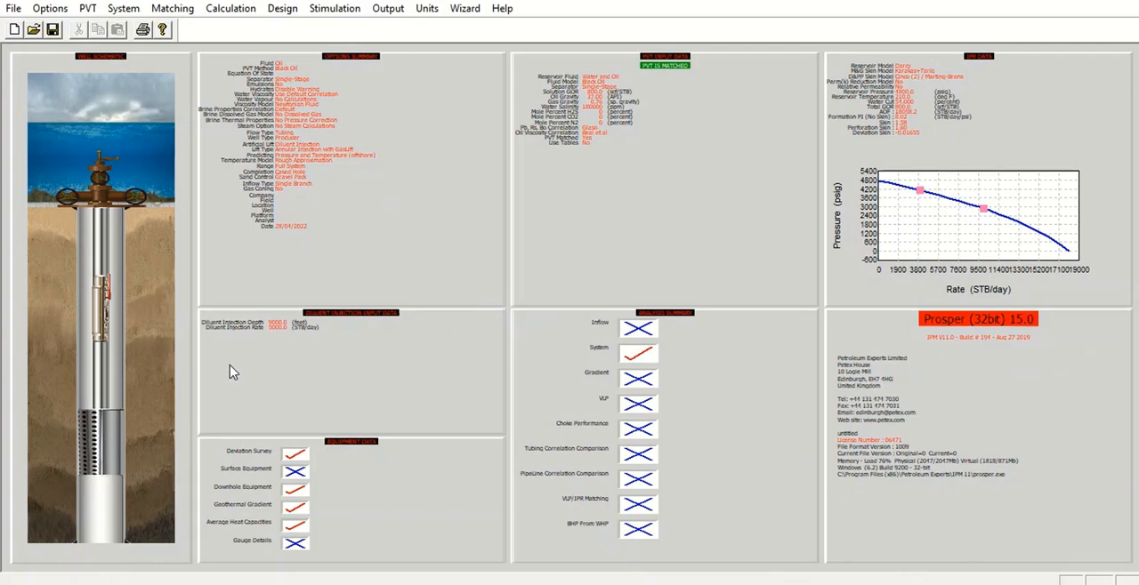
In the diluent injection input data, set the injected gas gravity to 0.7 and the H2S, CO2 and N2 mole percents to 0.
{"action": "left_click", "coordinate": [361, 365]}
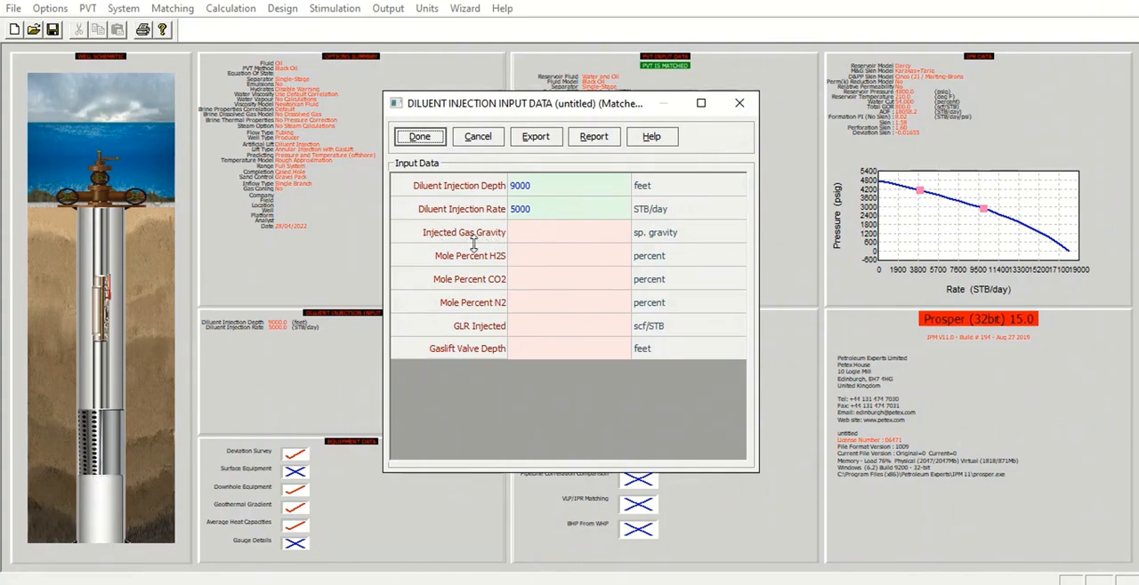
{"action": "left_click", "coordinate": [545, 242]}
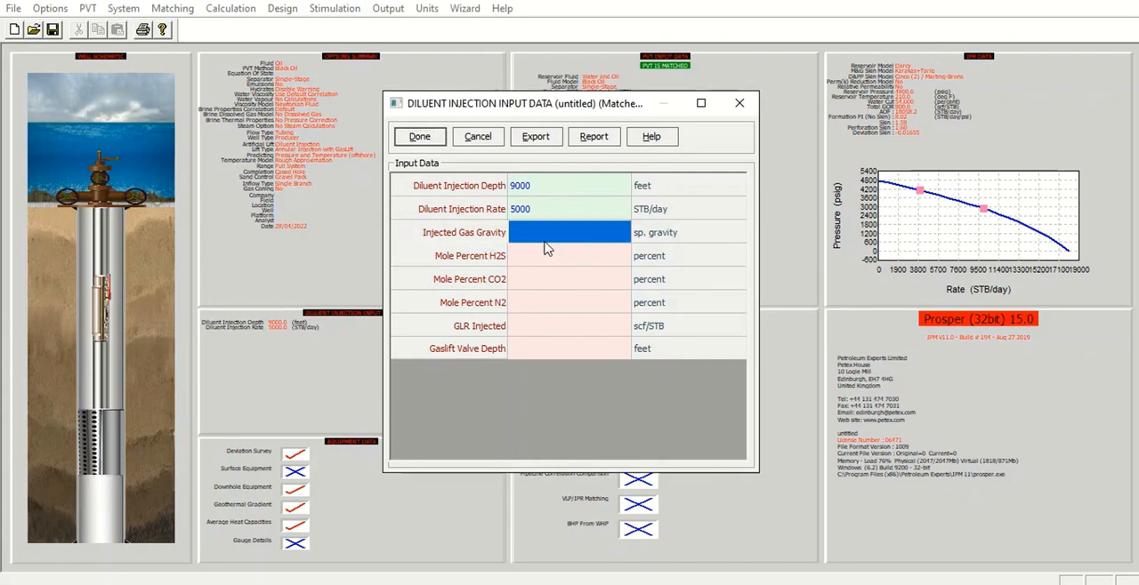
{"action": "type", "text": "0.7"}
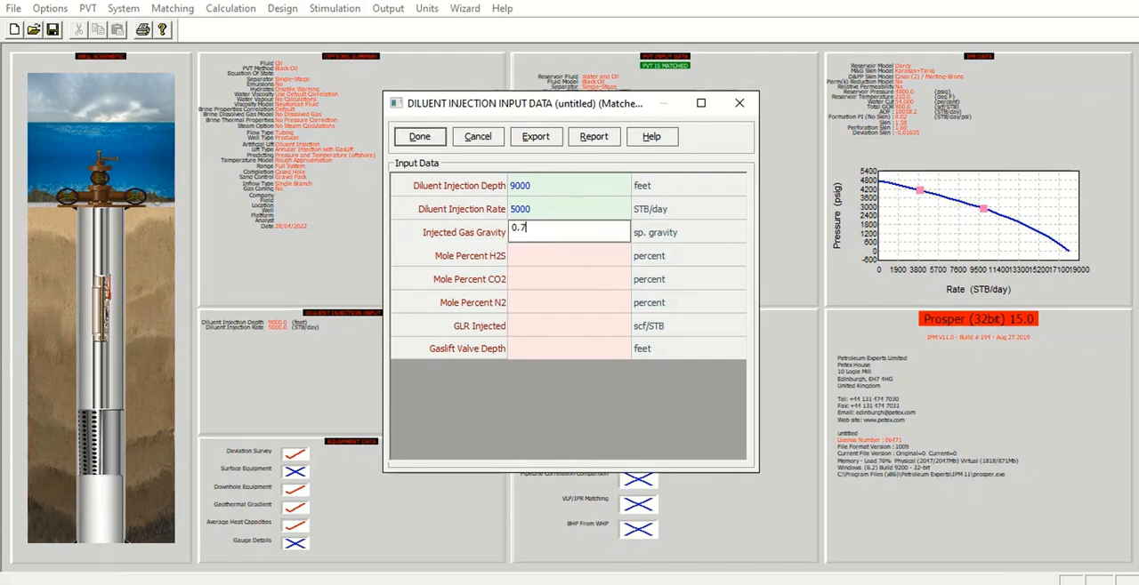
{"action": "key", "text": "Return"}
{"action": "type", "text": "0"}
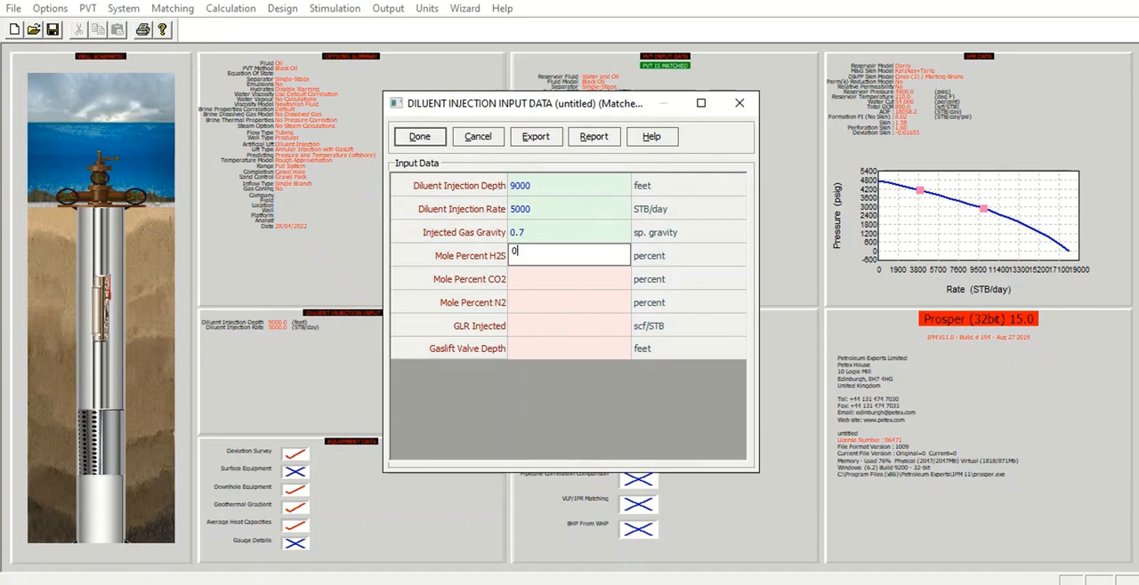
{"action": "key", "text": "Return"}
{"action": "type", "text": "0"}
{"action": "key", "text": "Return"}
{"action": "type", "text": "0"}
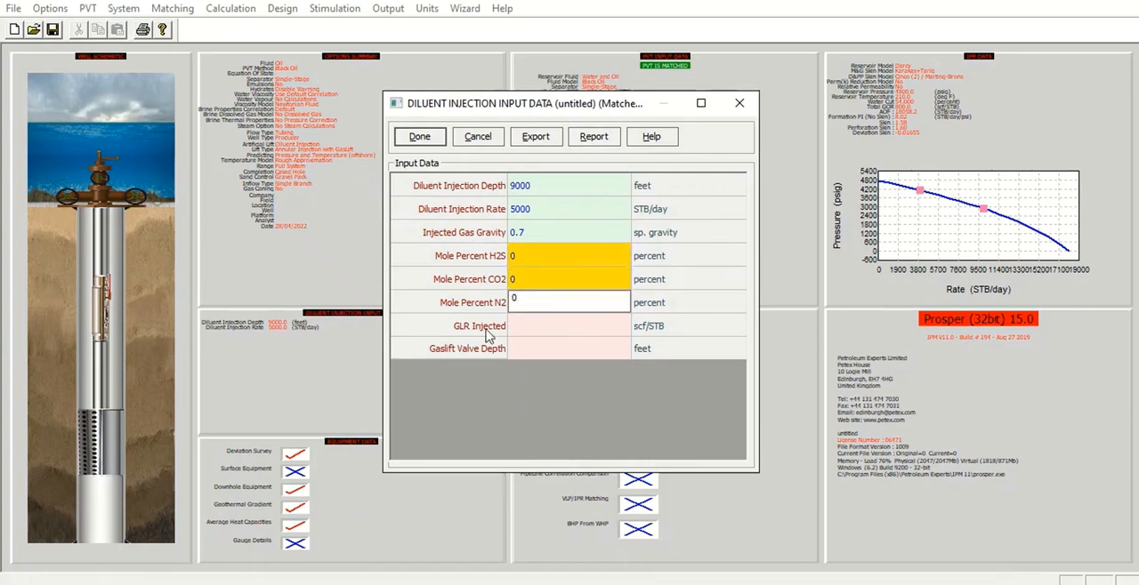
Set the injected GLR to 50 scf/STB and the gaslift valve depth to 7500 feet, and accept the diluent injection data.
{"action": "left_click", "coordinate": [544, 330]}
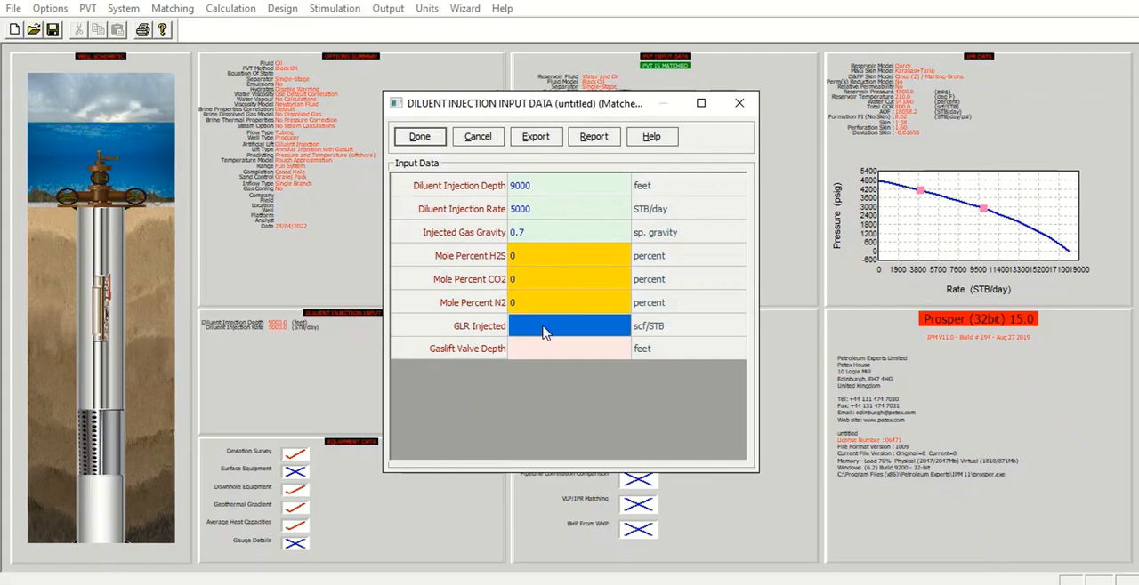
{"action": "type", "text": "50"}
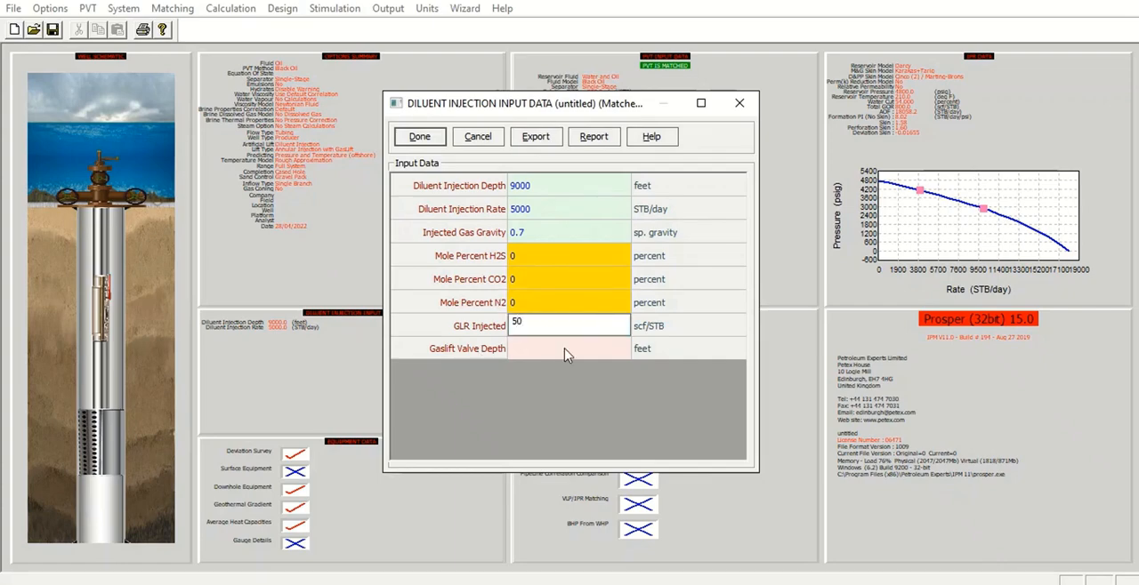
{"action": "left_click", "coordinate": [566, 355]}
{"action": "type", "text": "7500"}
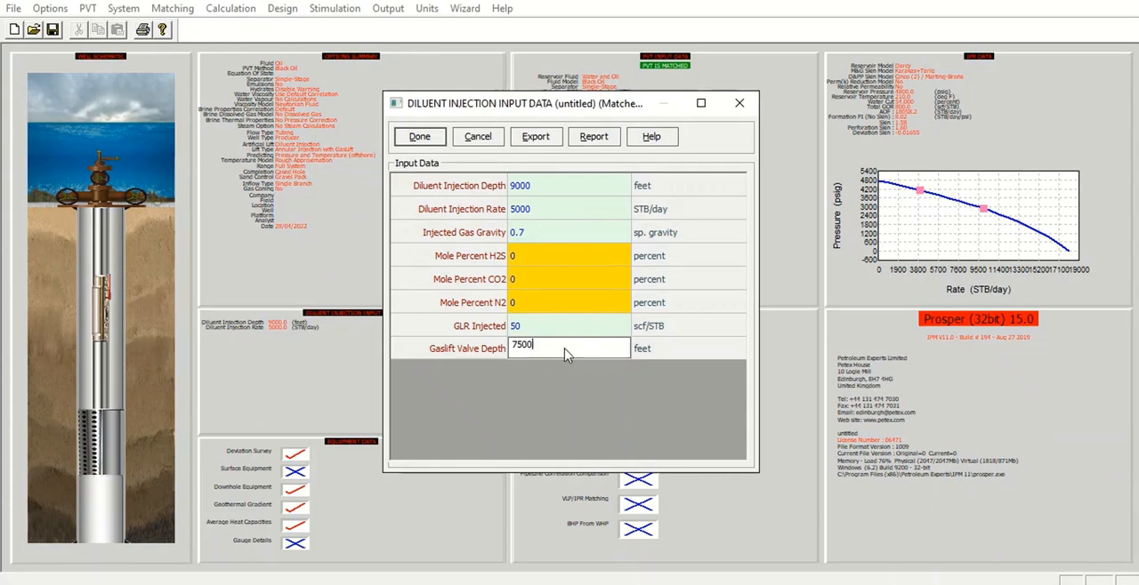
{"action": "left_click", "coordinate": [436, 138]}
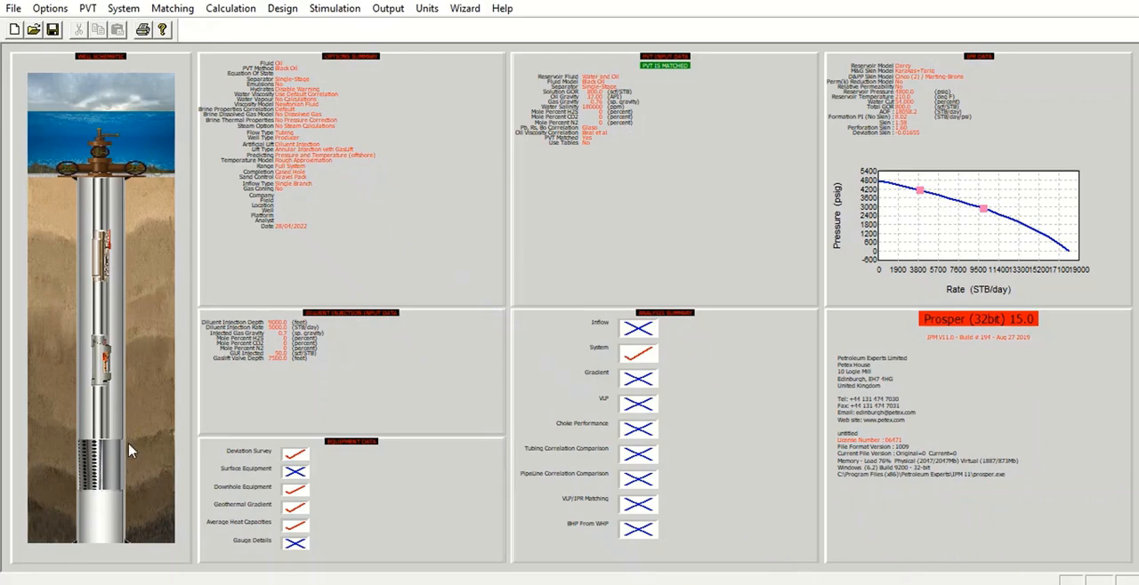
In the downhole equipment data, set the casing inside diameter of the 1000 ft tubing section to 6.4 inches.
{"action": "double_click", "coordinate": [368, 483]}
{"action": "left_click", "coordinate": [493, 283]}
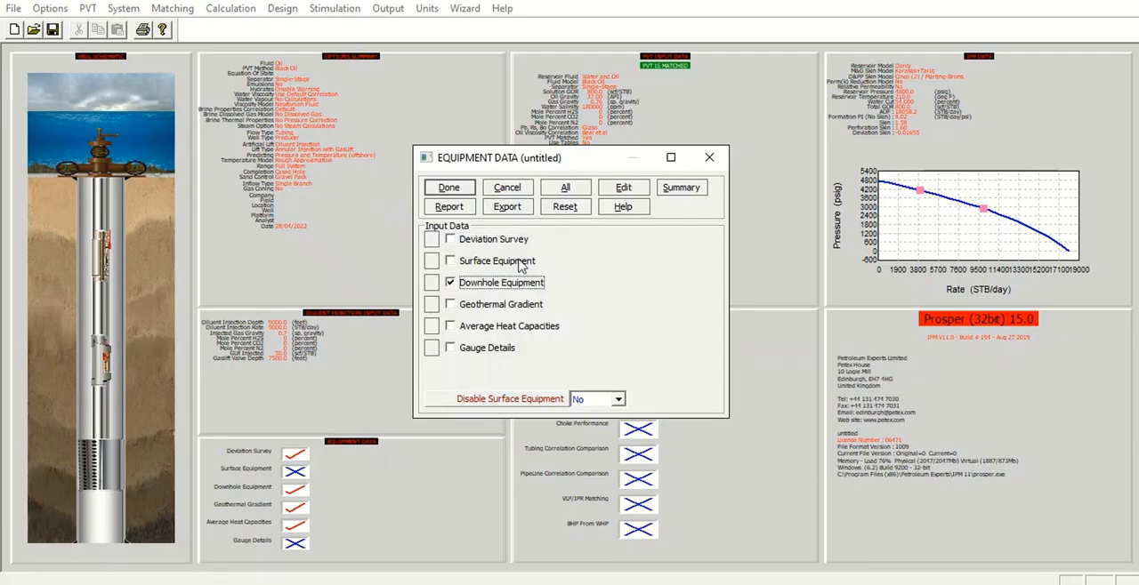
{"action": "left_click", "coordinate": [623, 189]}
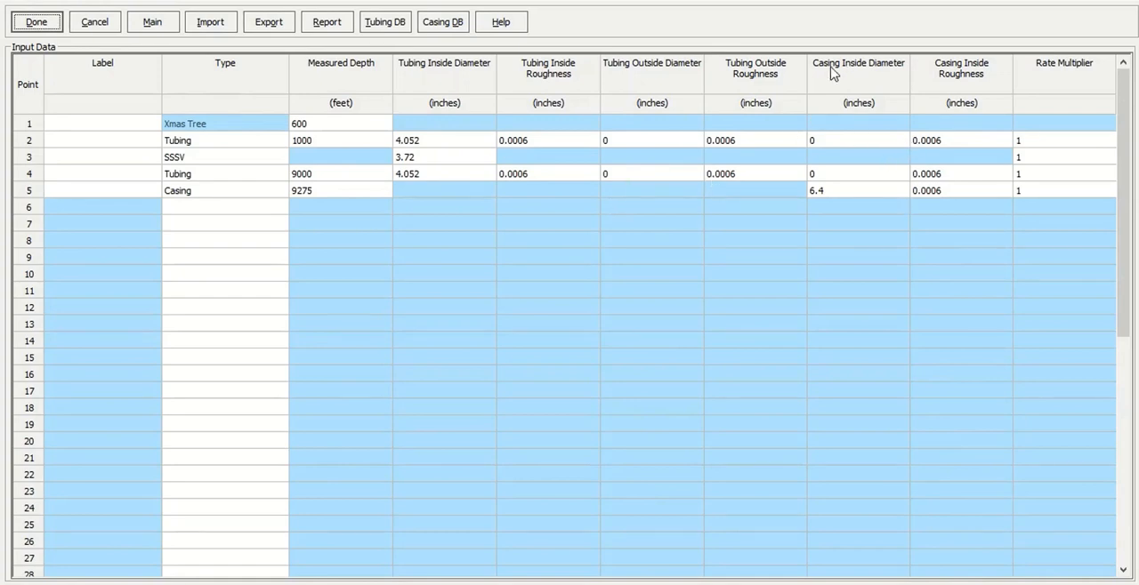
{"action": "left_click", "coordinate": [852, 140]}
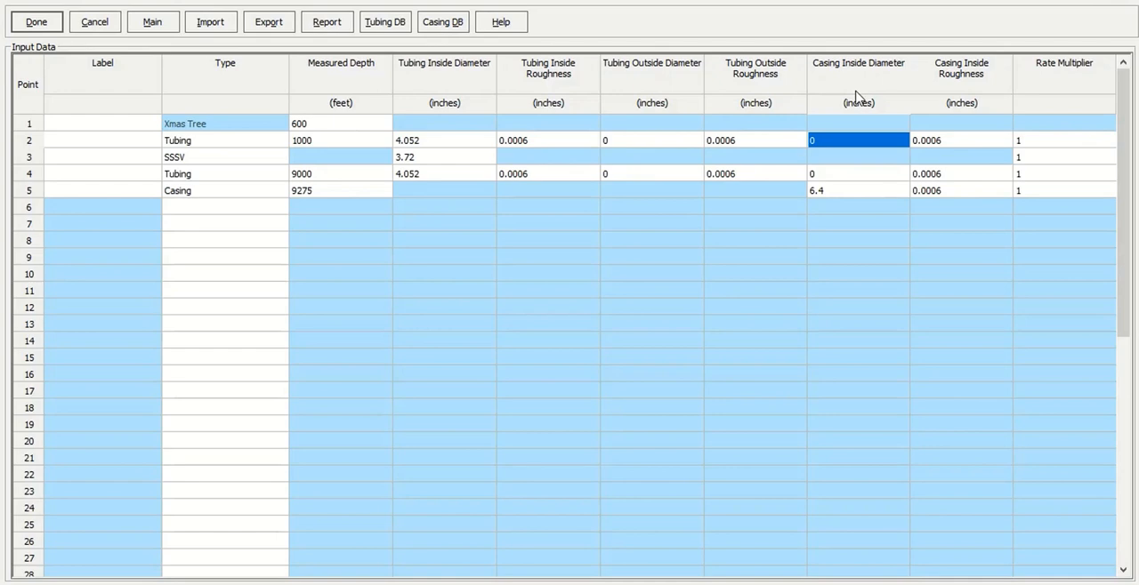
{"action": "type", "text": "6.5"}
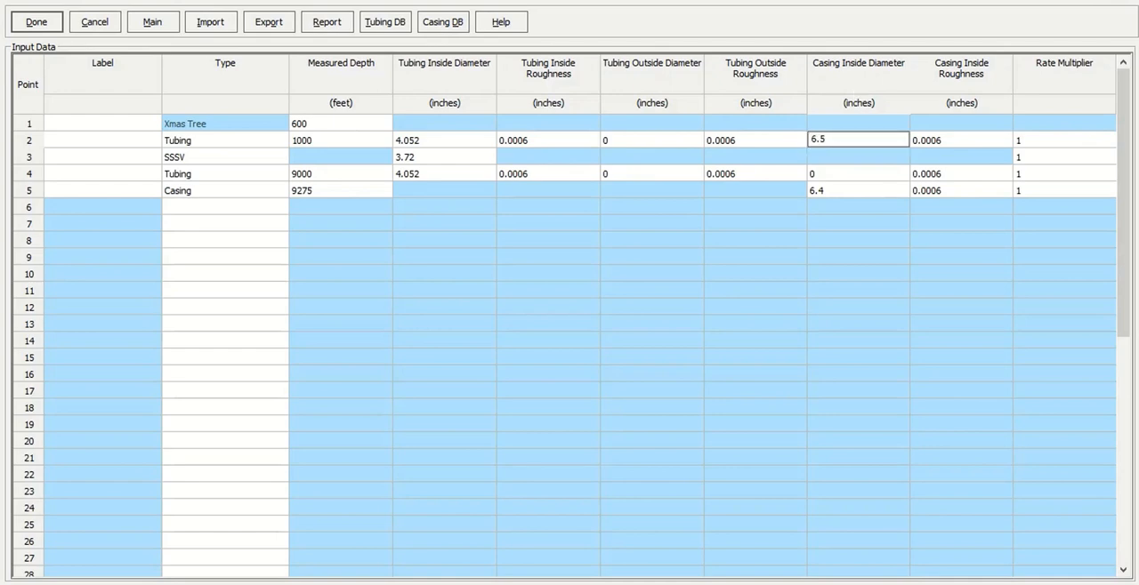
{"action": "key", "text": "BackSpace"}
{"action": "type", "text": "4"}
{"action": "key", "text": "Return"}
{"action": "key", "text": "Return"}
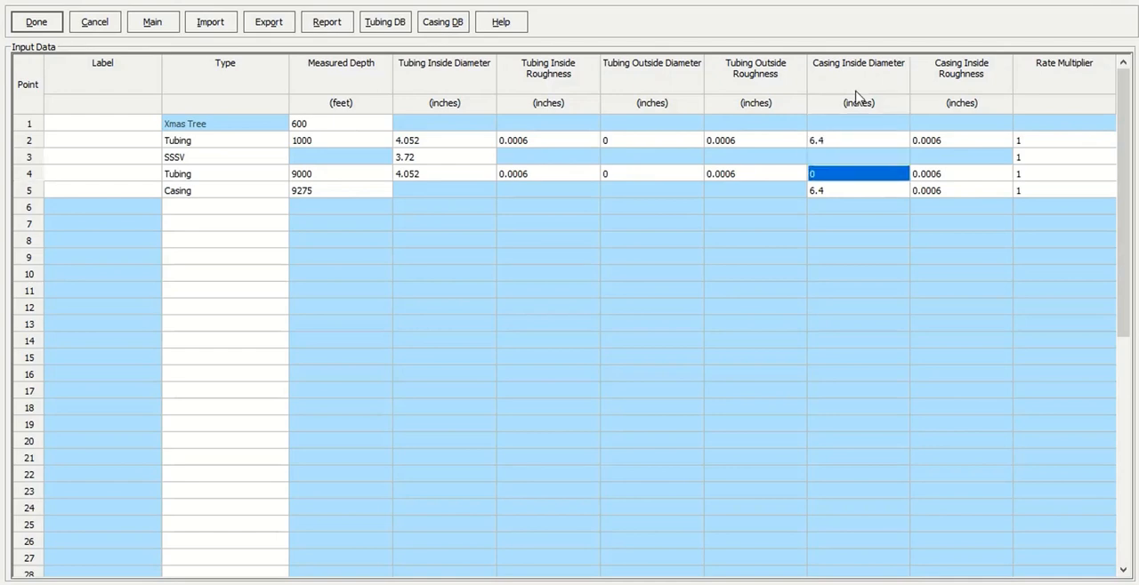
Set the casing inside diameter of the 9000 ft tubing section to 6.4 inches and accept the downhole equipment.
{"action": "type", "text": "6."}
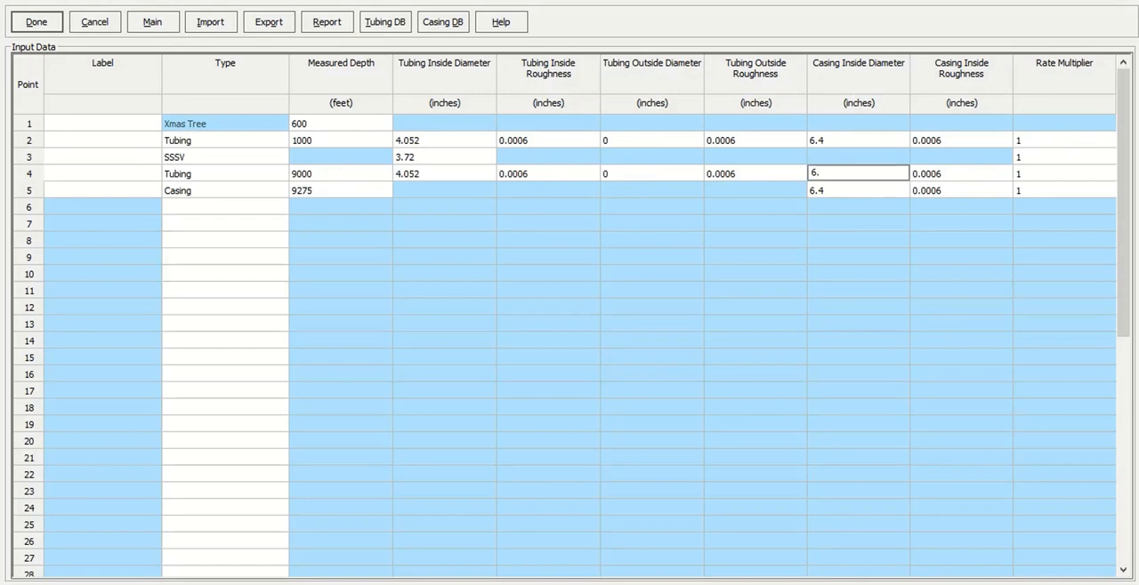
{"action": "type", "text": "4"}
{"action": "left_click", "coordinate": [826, 141]}
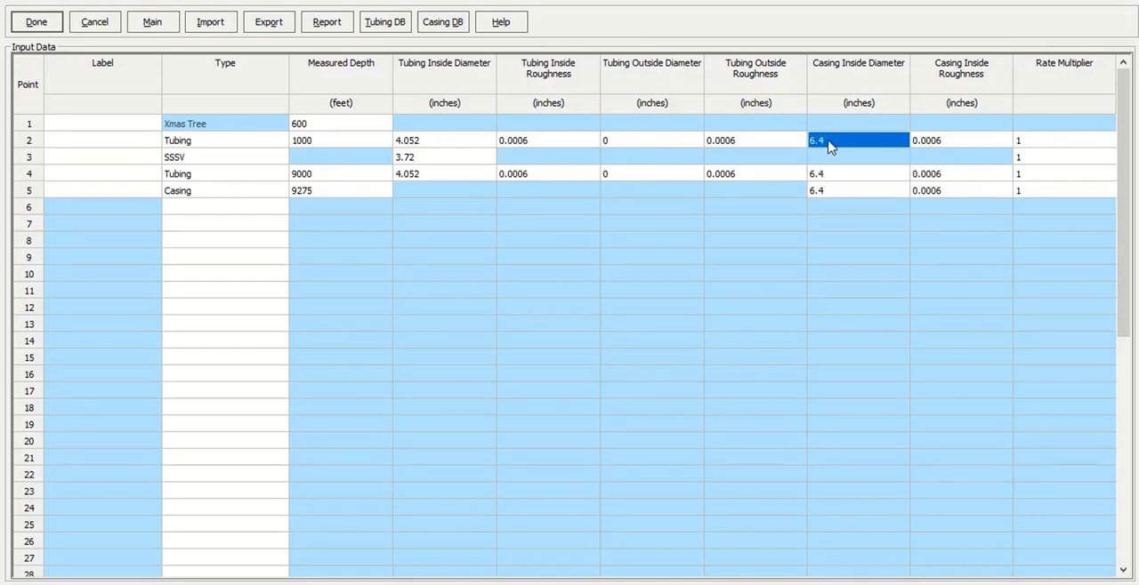
{"action": "left_click", "coordinate": [33, 22]}
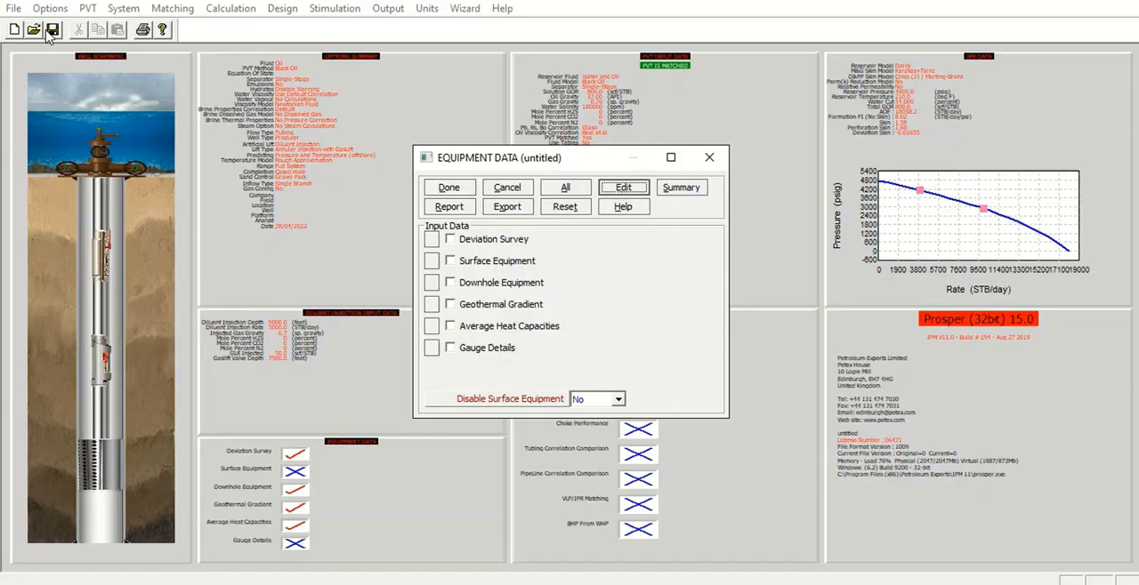
Validate the equipment data through its summary, and set the tubing outside diameter of both tubing sections to 4.8 inches in the downhole equipment.
{"action": "left_click", "coordinate": [692, 184]}
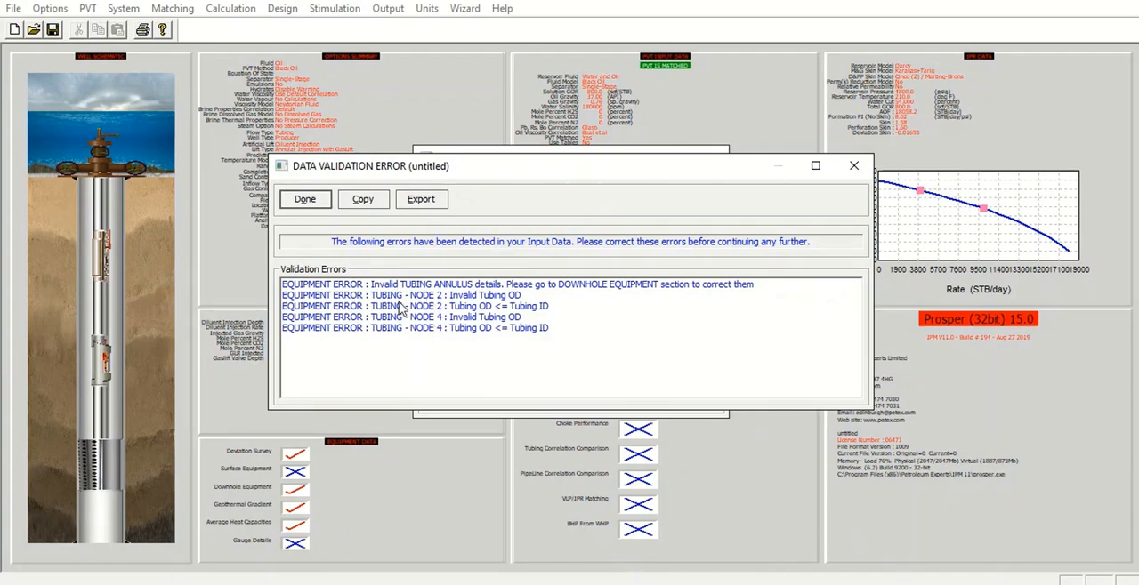
{"action": "left_click", "coordinate": [302, 199]}
{"action": "left_click", "coordinate": [458, 306]}
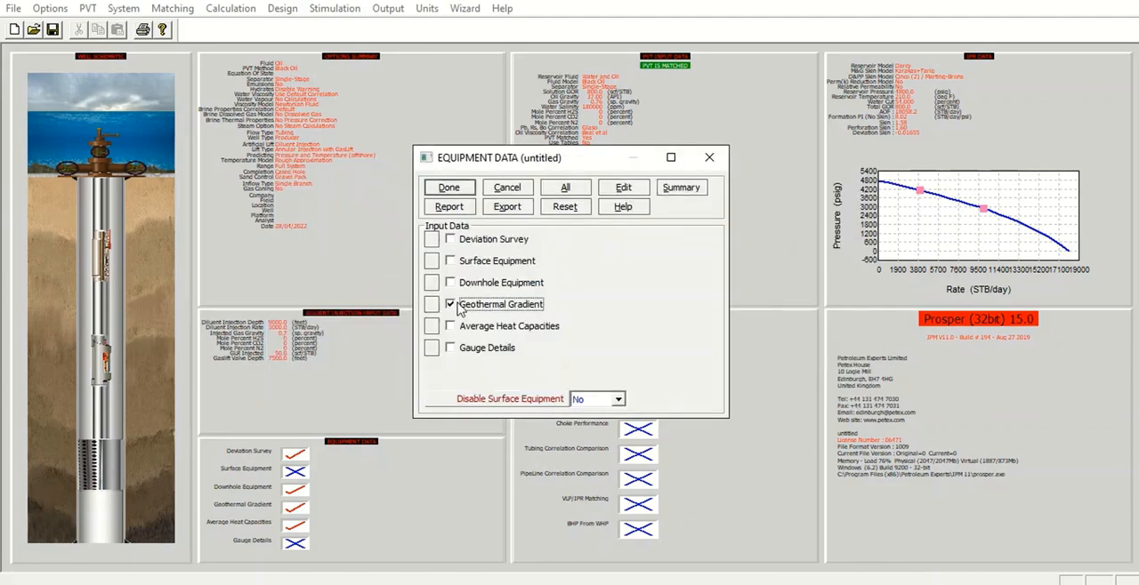
{"action": "left_click", "coordinate": [622, 187]}
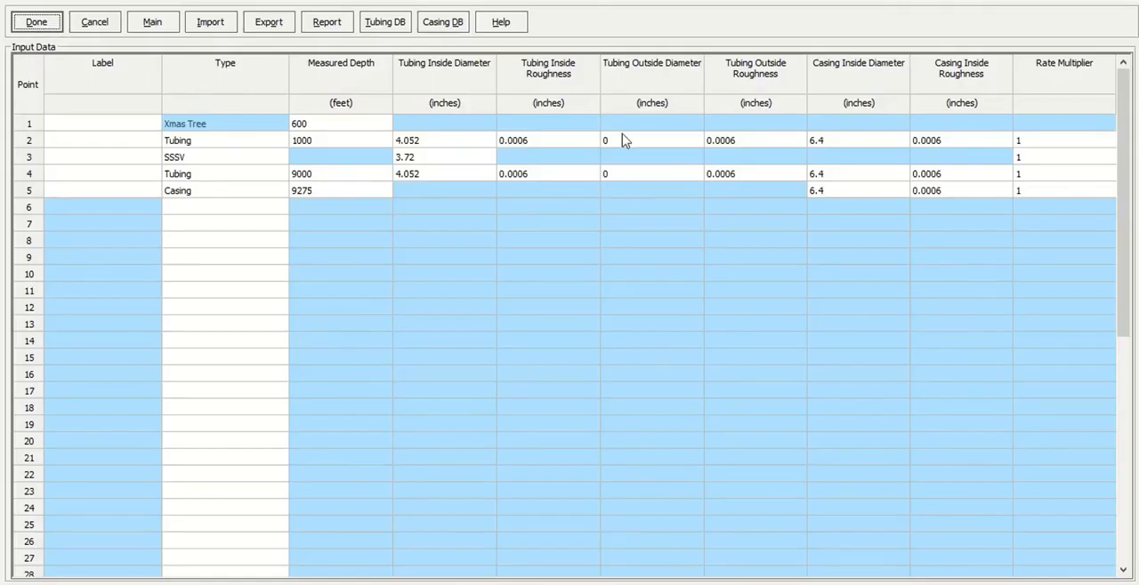
{"action": "left_click_drag", "start_coordinate": [626, 140], "coordinate": [618, 184]}
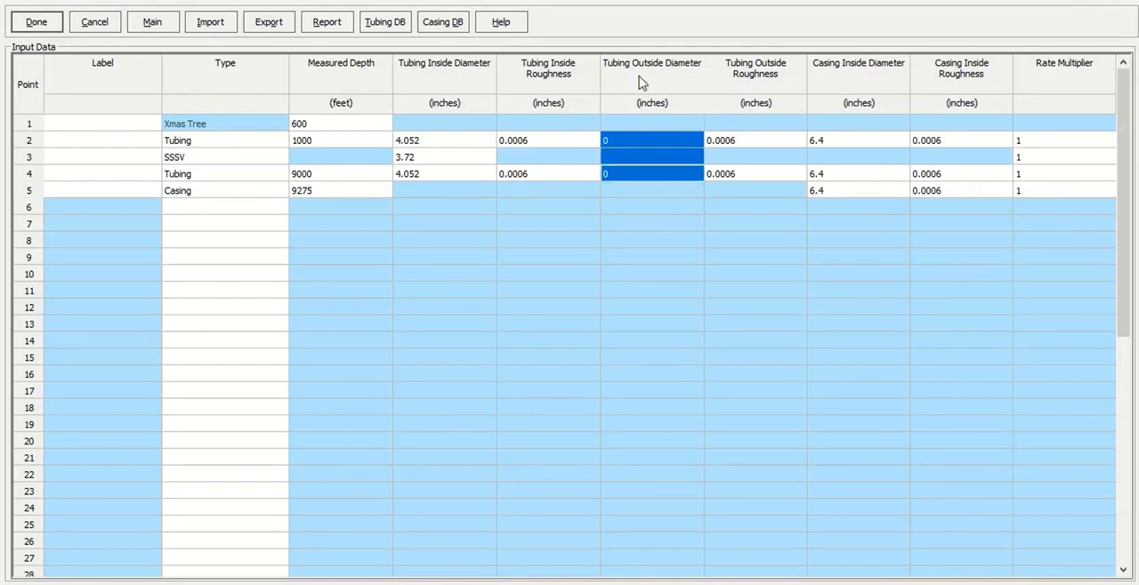
{"action": "left_click", "coordinate": [645, 142]}
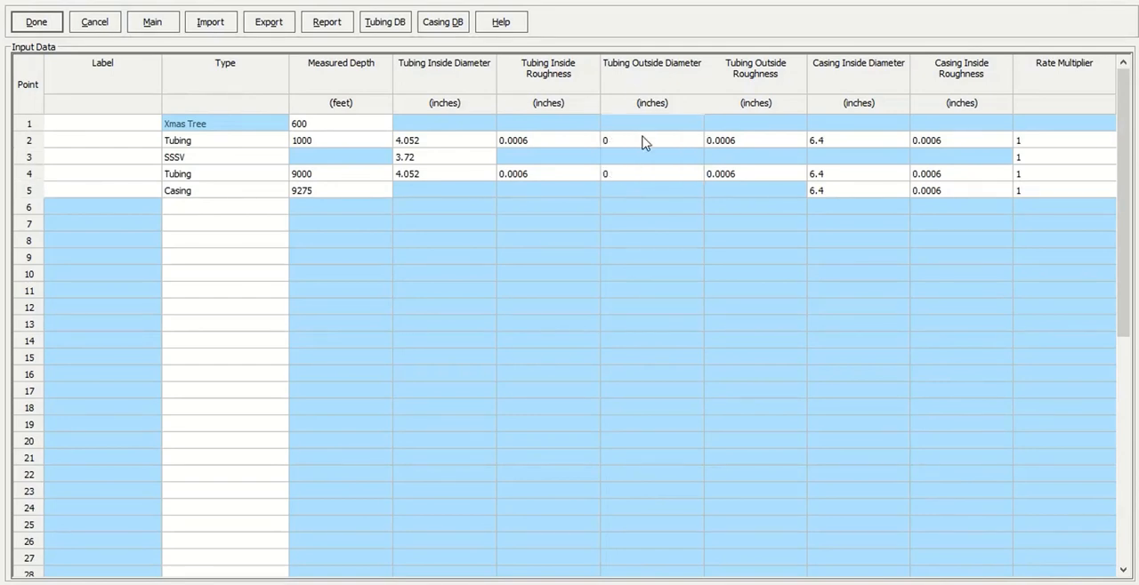
{"action": "type", "text": "4.8"}
{"action": "key", "text": "Return"}
{"action": "type", "text": "4.8"}
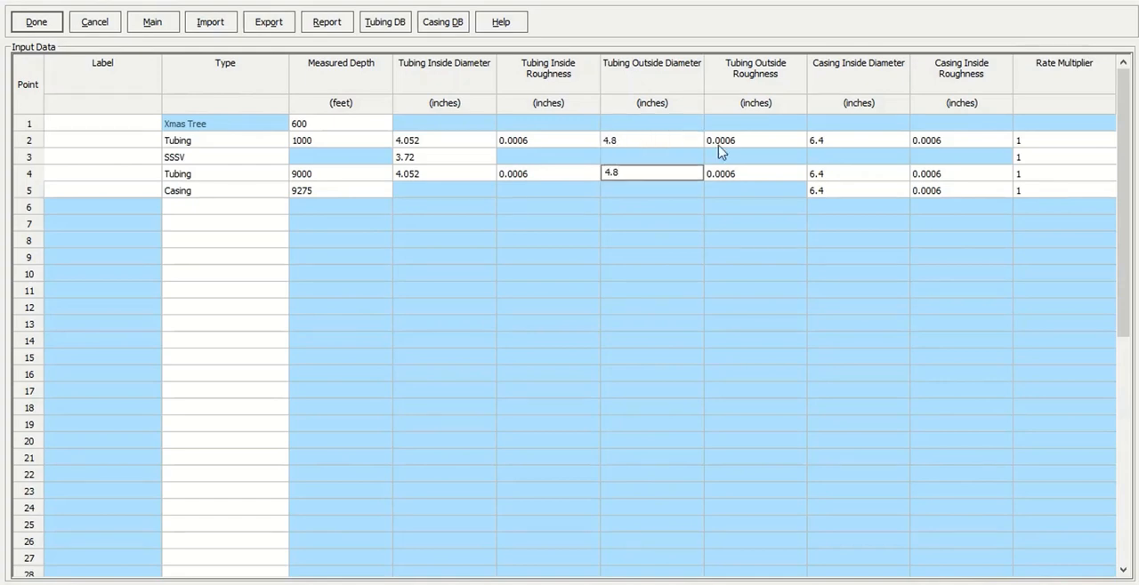
{"action": "left_click", "coordinate": [722, 146]}
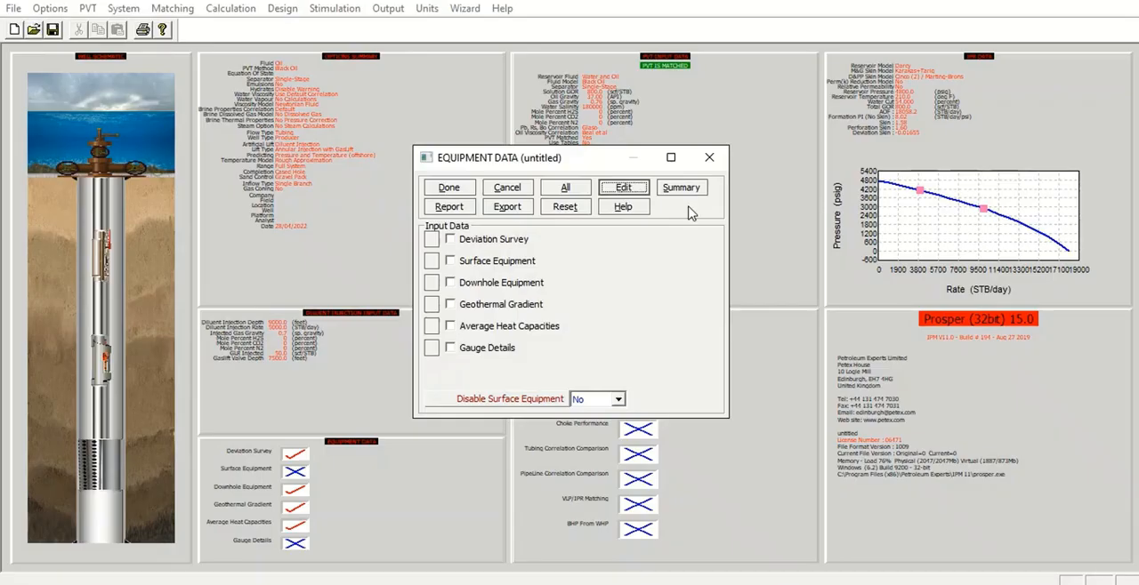
Examine the equipment summary and the downhole equipment drawing, and close the equipment data.
{"action": "left_click", "coordinate": [683, 188]}
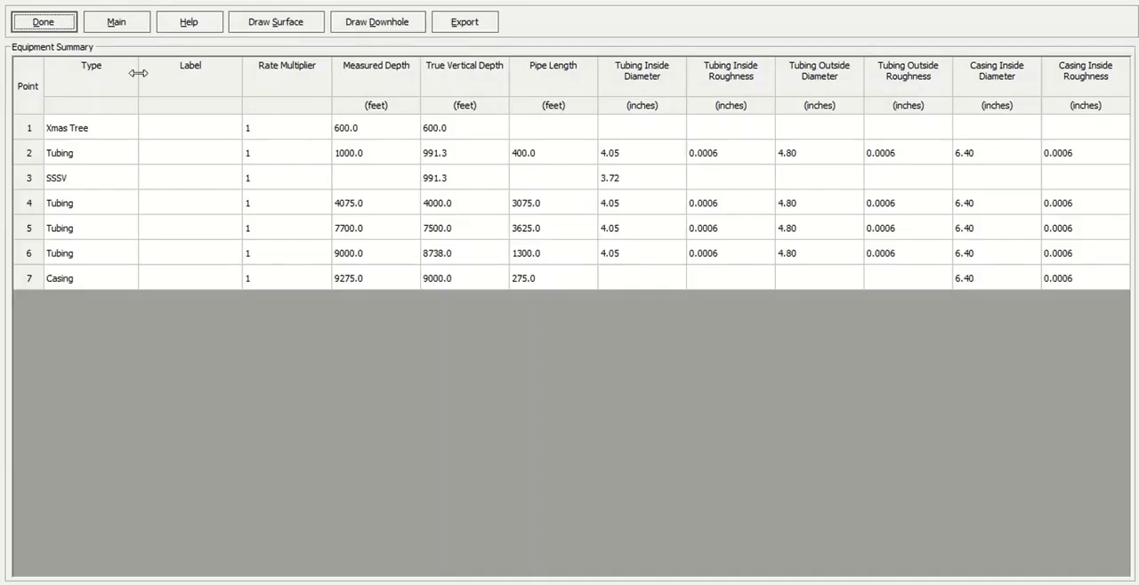
{"action": "left_click", "coordinate": [35, 84]}
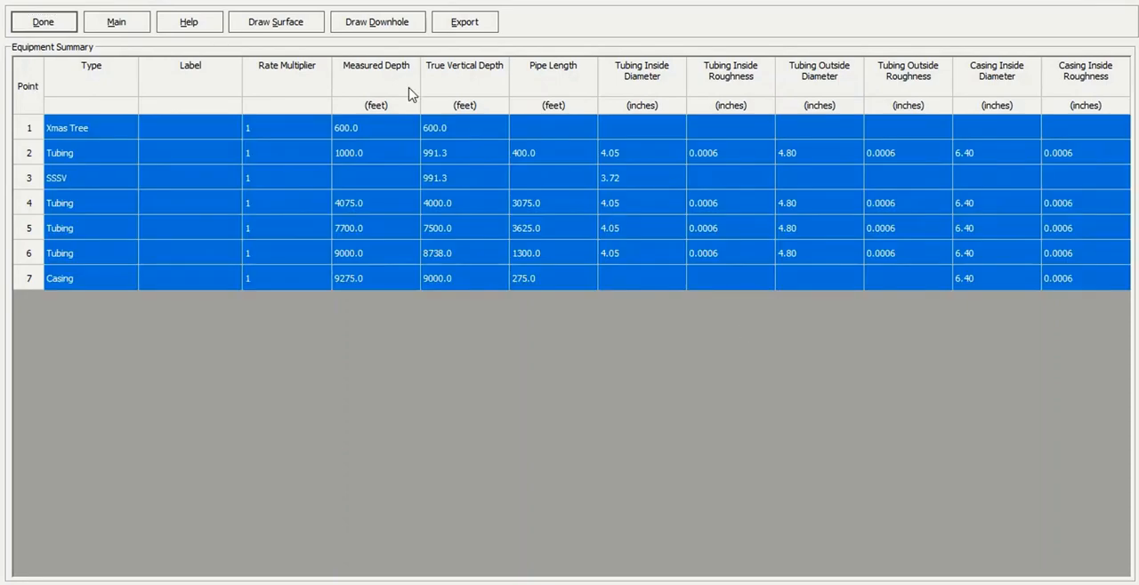
{"action": "left_click", "coordinate": [397, 25]}
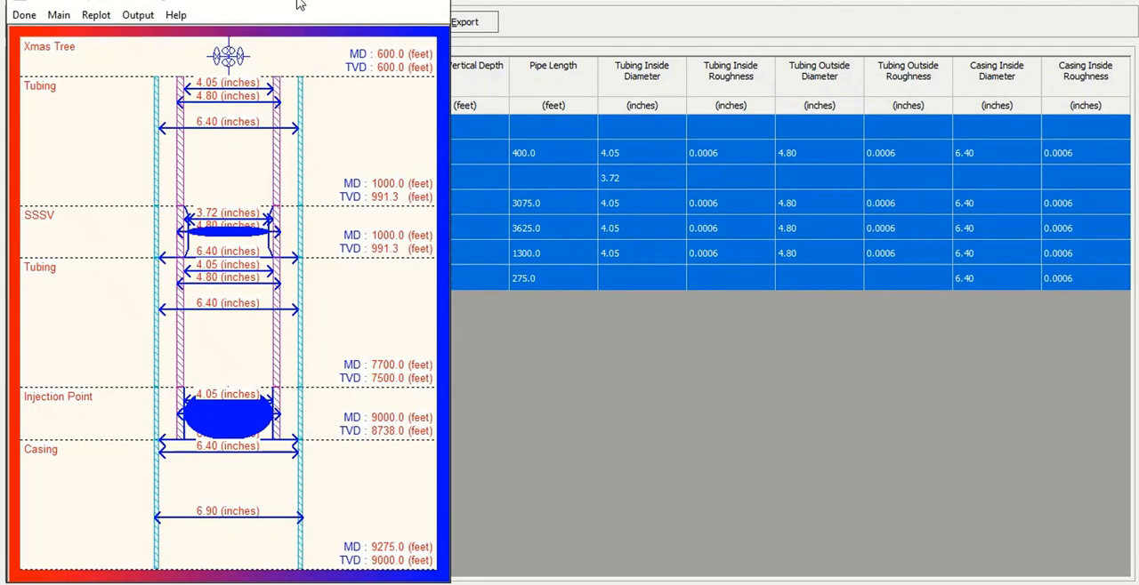
{"action": "left_click_drag", "start_coordinate": [300, 2], "coordinate": [728, 7]}
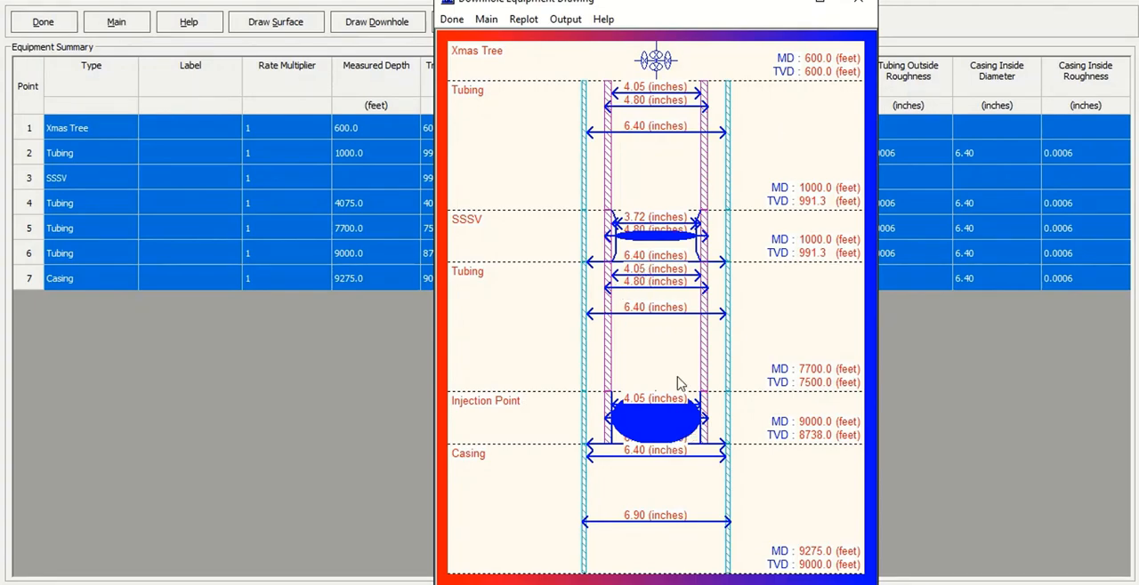
{"action": "left_click", "coordinate": [453, 19]}
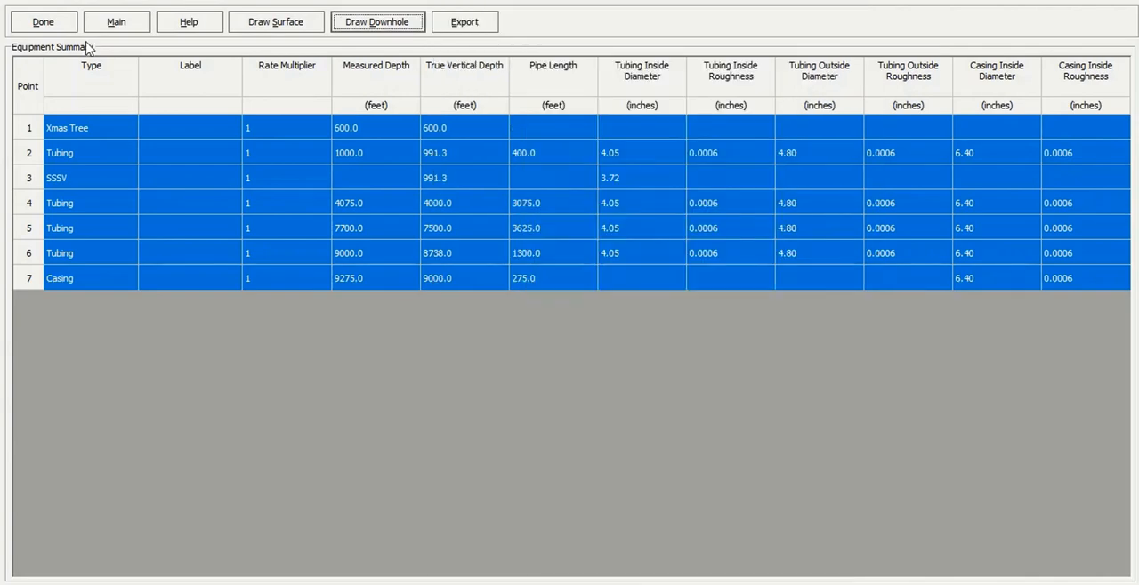
{"action": "left_click", "coordinate": [40, 22]}
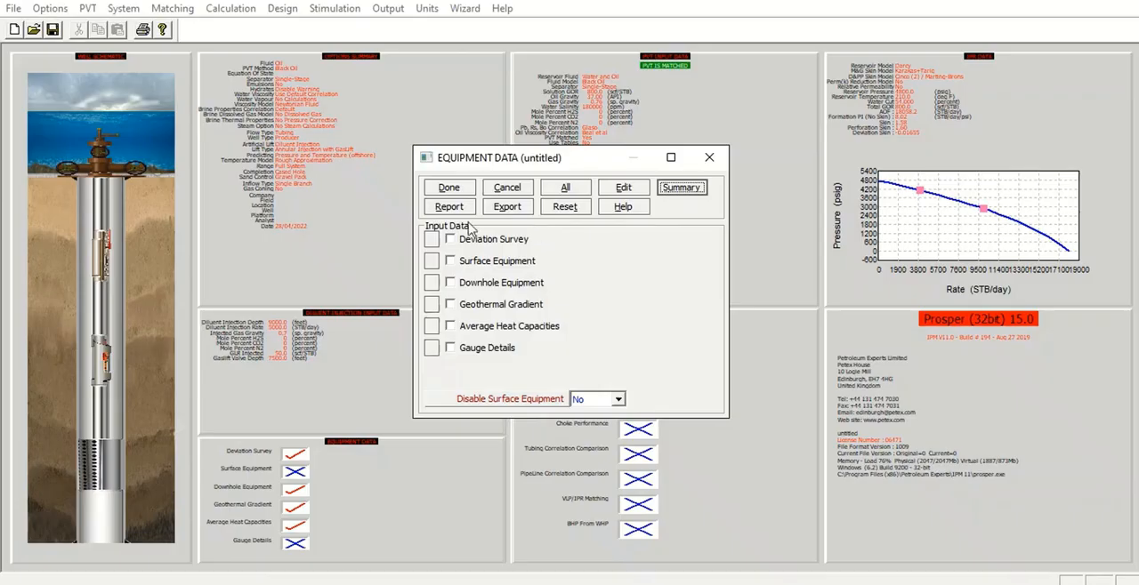
{"action": "left_click", "coordinate": [449, 188]}
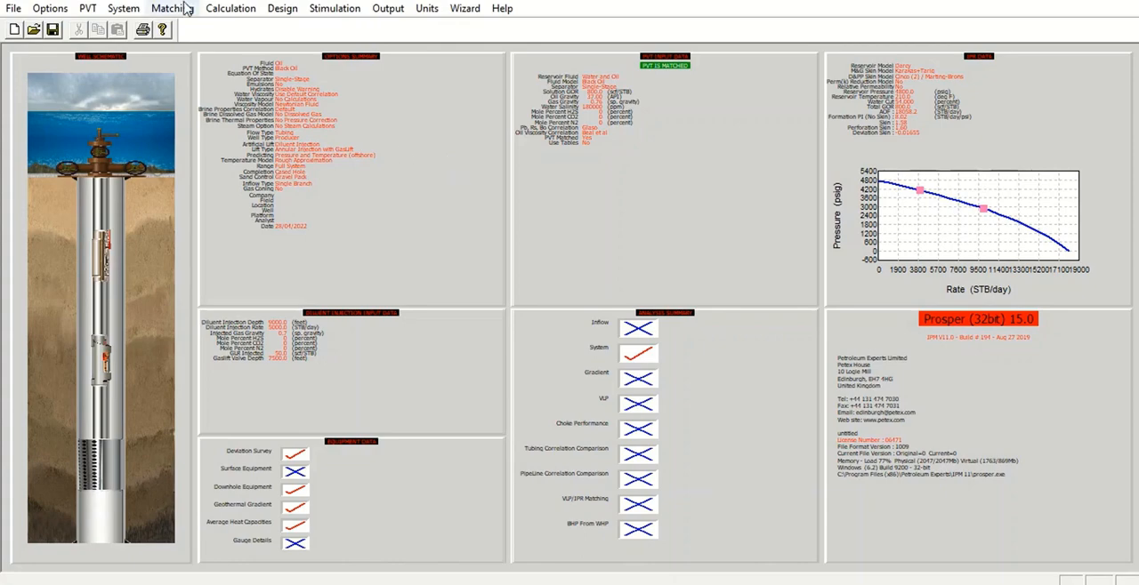
Open the system IPR/VLP calculation and set the water cut to 54 percent.
{"action": "left_click", "coordinate": [231, 8]}
{"action": "left_click", "coordinate": [269, 45]}
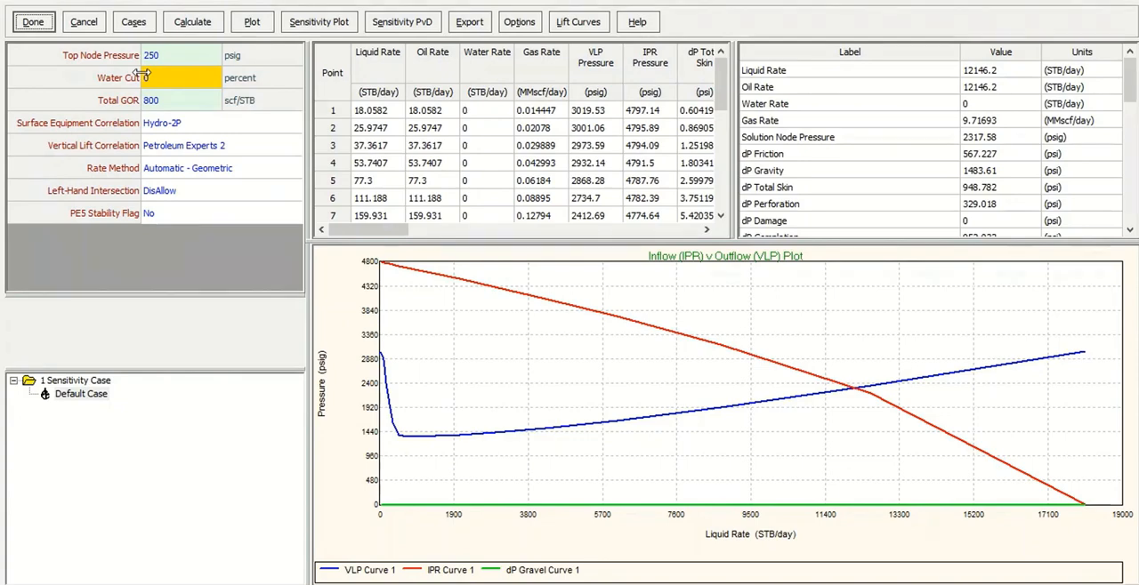
{"action": "left_click", "coordinate": [145, 78]}
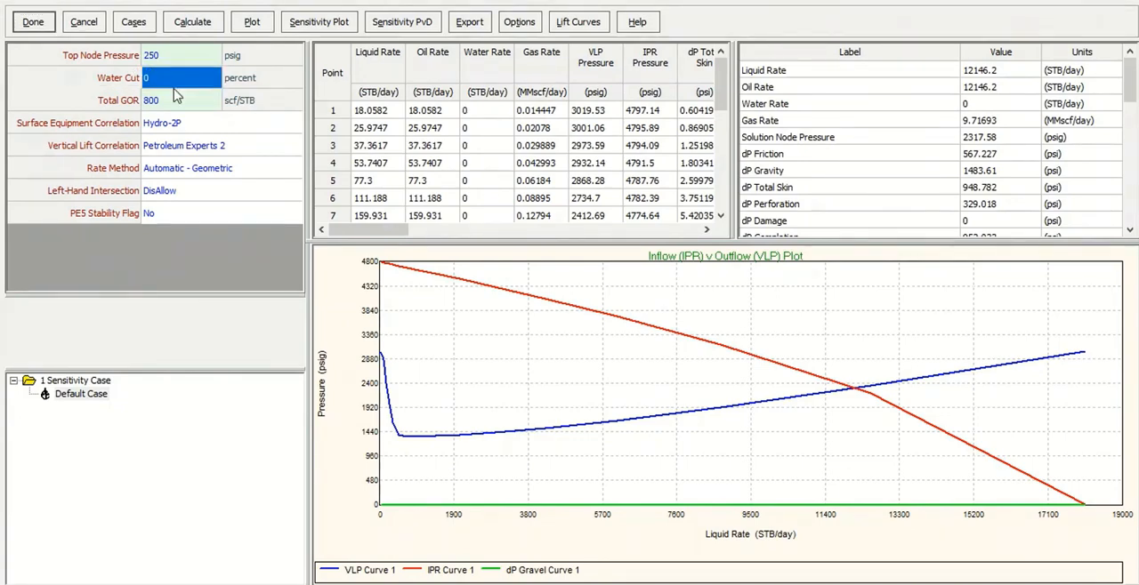
{"action": "type", "text": "54"}
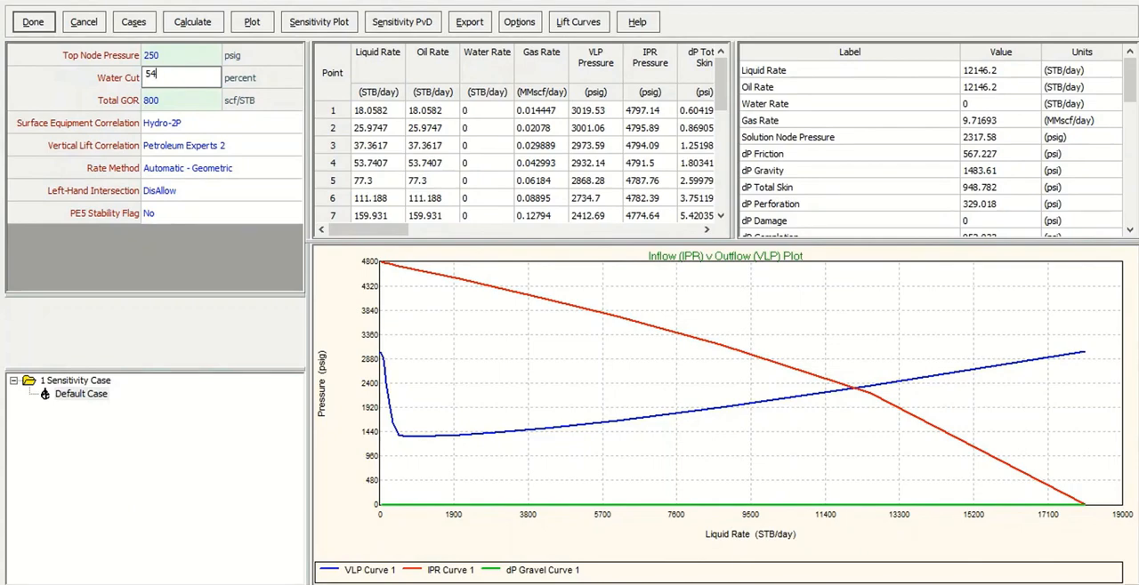
{"action": "left_click", "coordinate": [176, 96]}
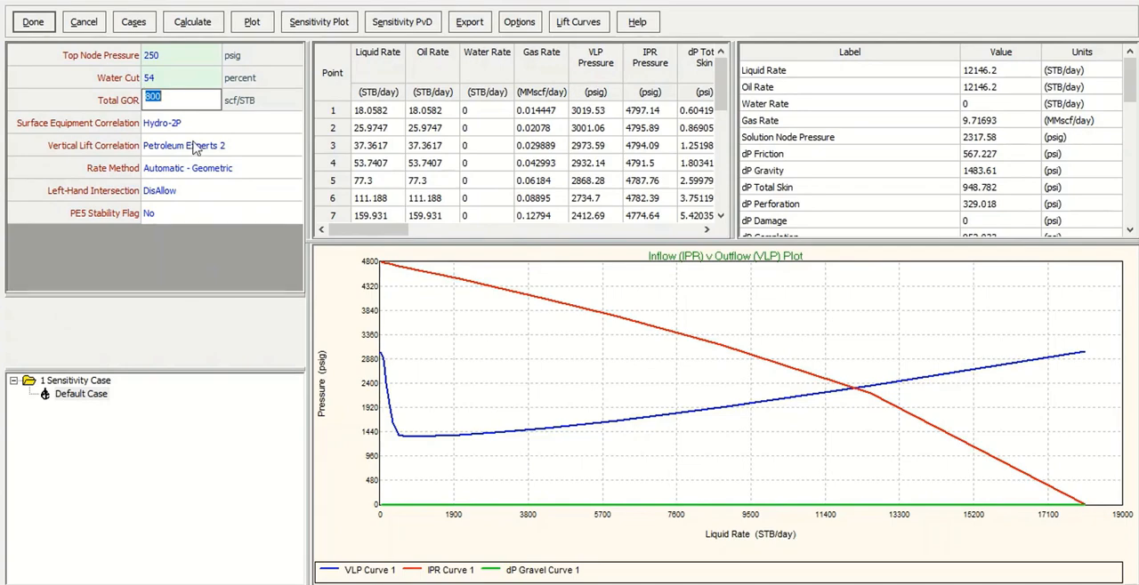
{"action": "left_click", "coordinate": [188, 213]}
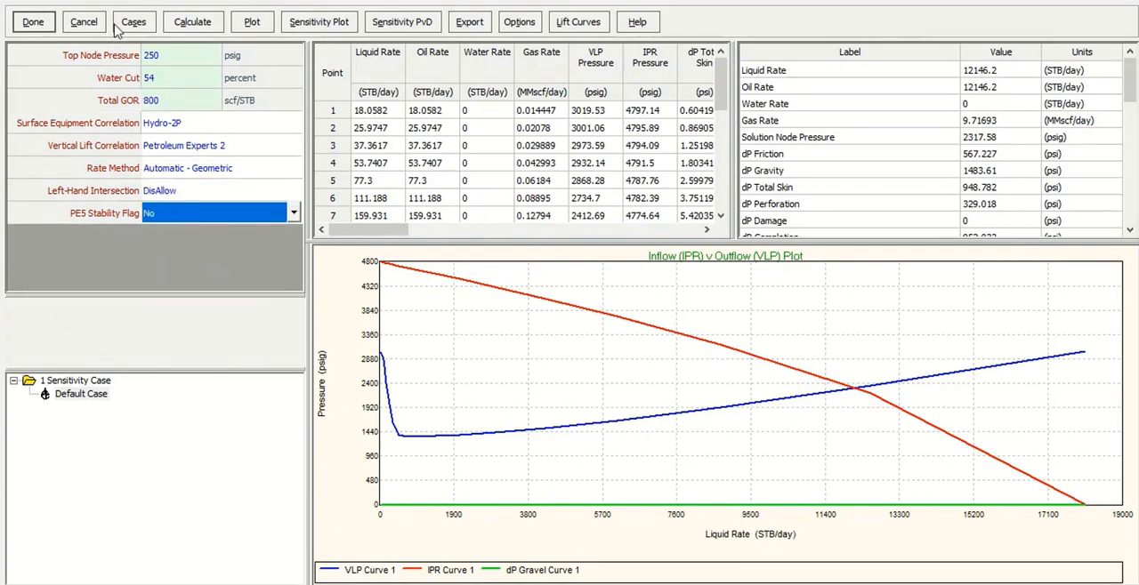
Open the sensitivity cases and browse the parameters available for the first sensitivity variable.
{"action": "left_click", "coordinate": [132, 26]}
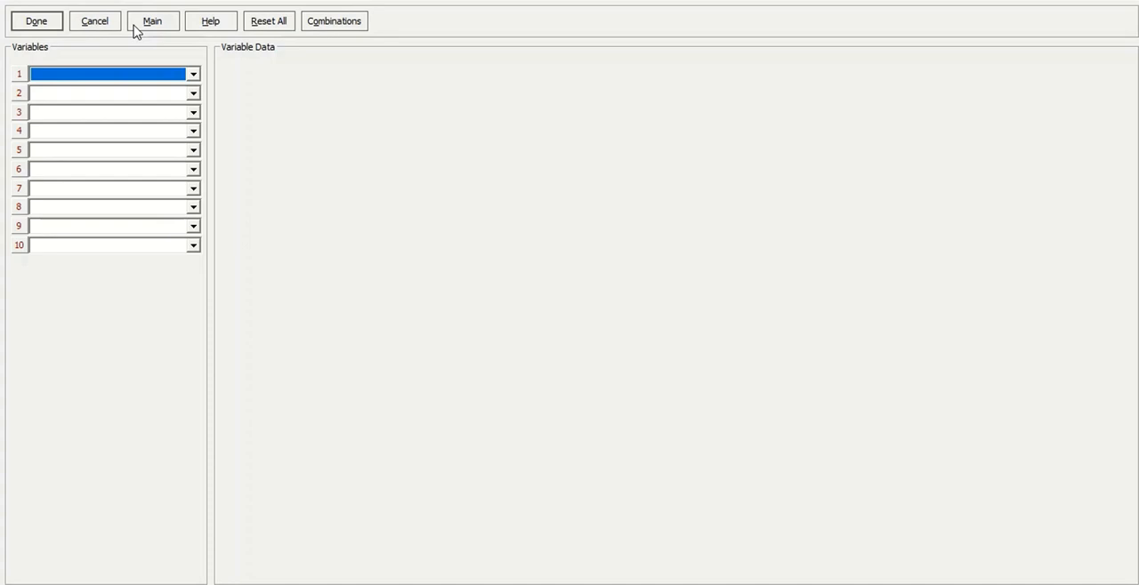
{"action": "left_click", "coordinate": [193, 74]}
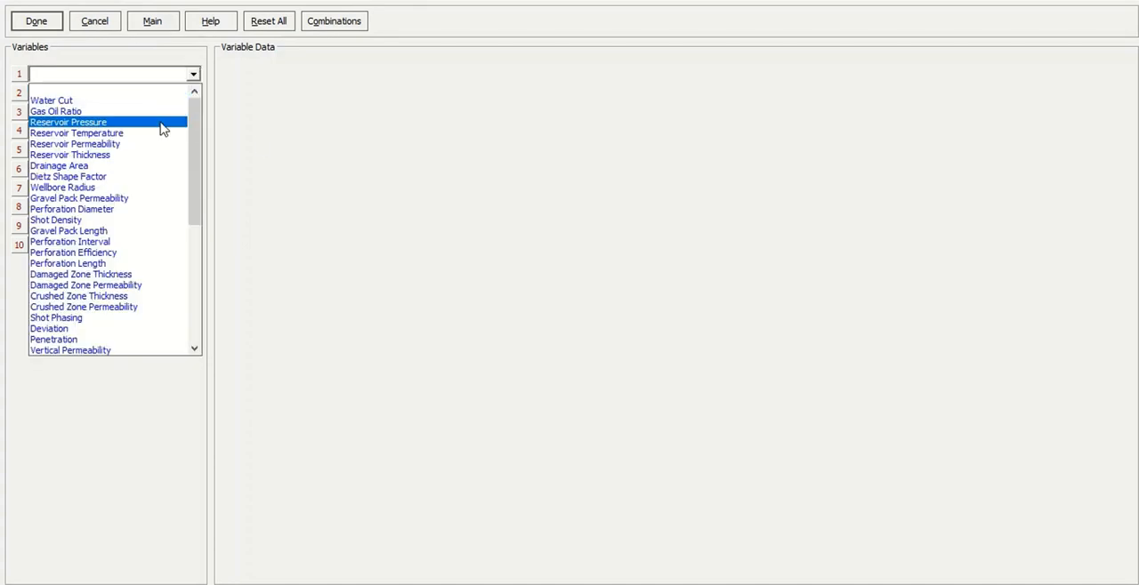
{"action": "scroll", "coordinate": [162, 129], "scroll_direction": "down", "scroll_amount": 7}
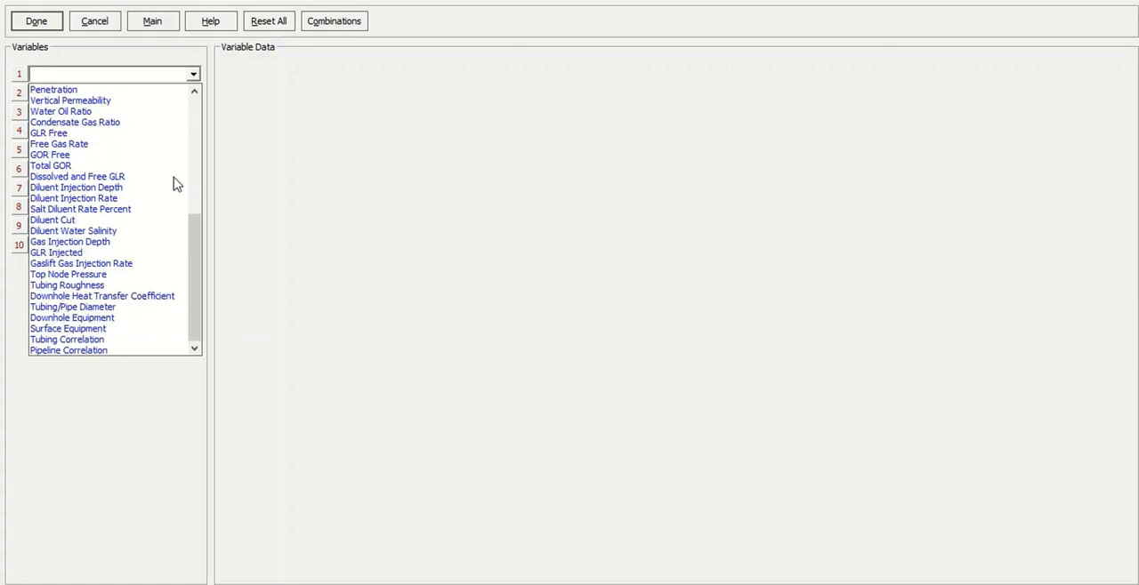